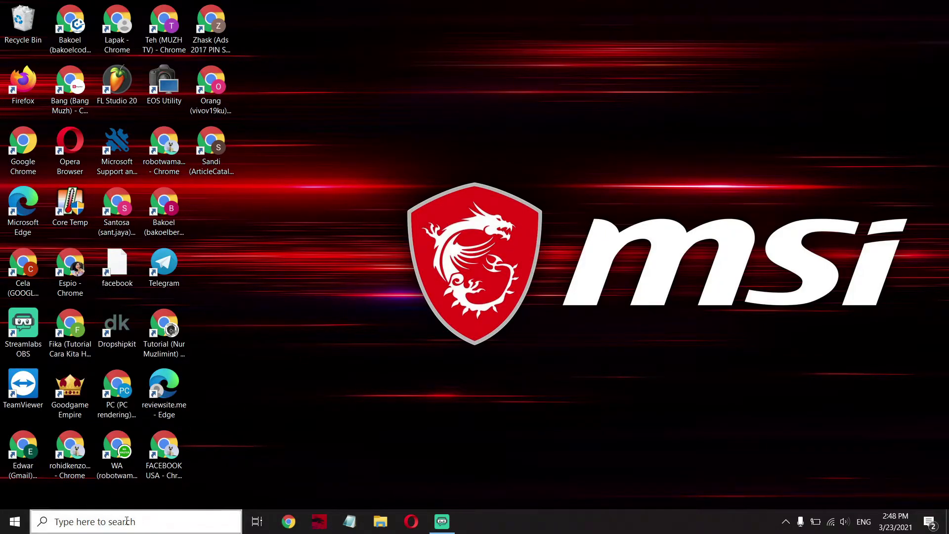
- Launch the Registry Editor by running regedit from the Run dialog and allow it to make changes
left_click(83, 523)
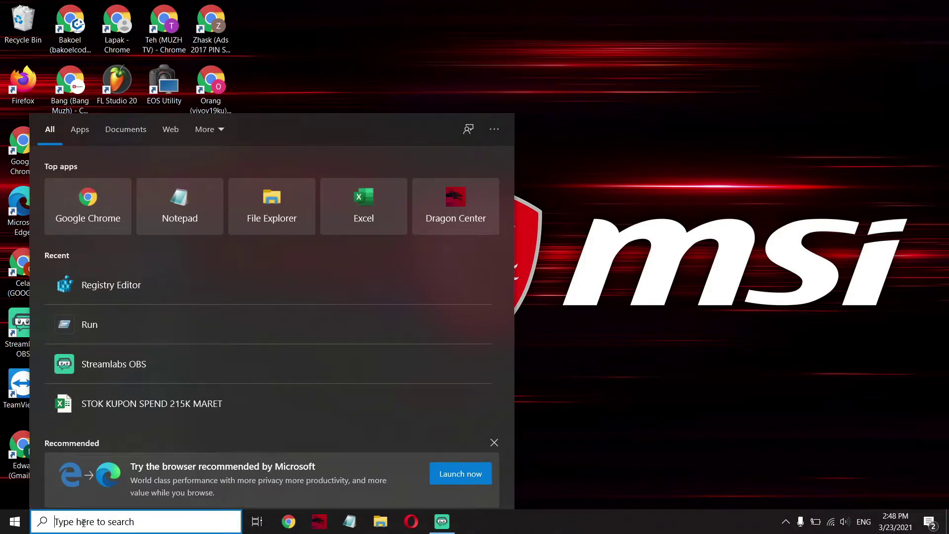
type("run")
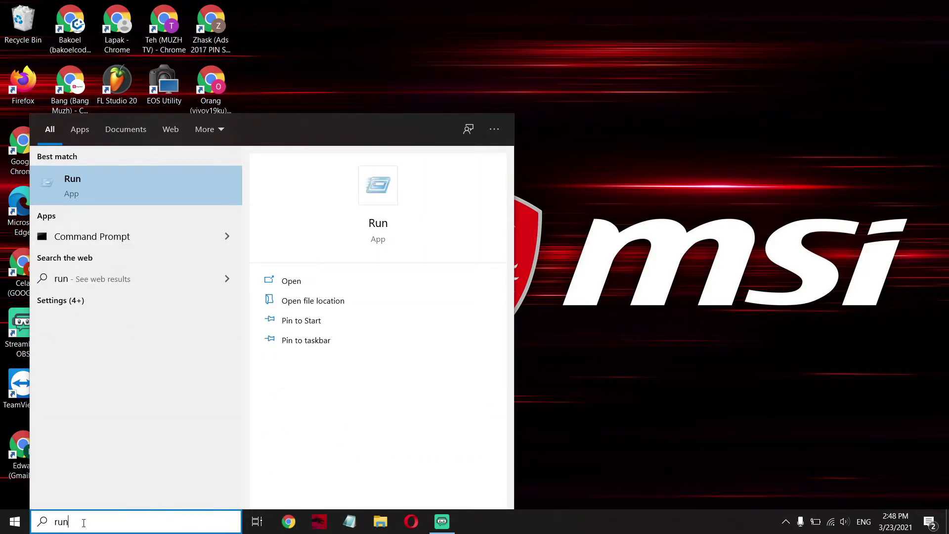
key("Return")
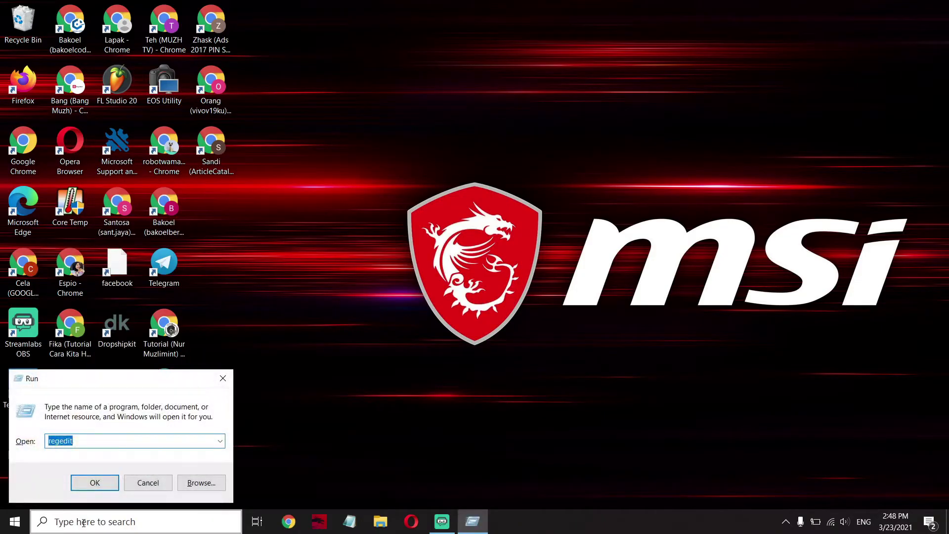
key("BackSpace")
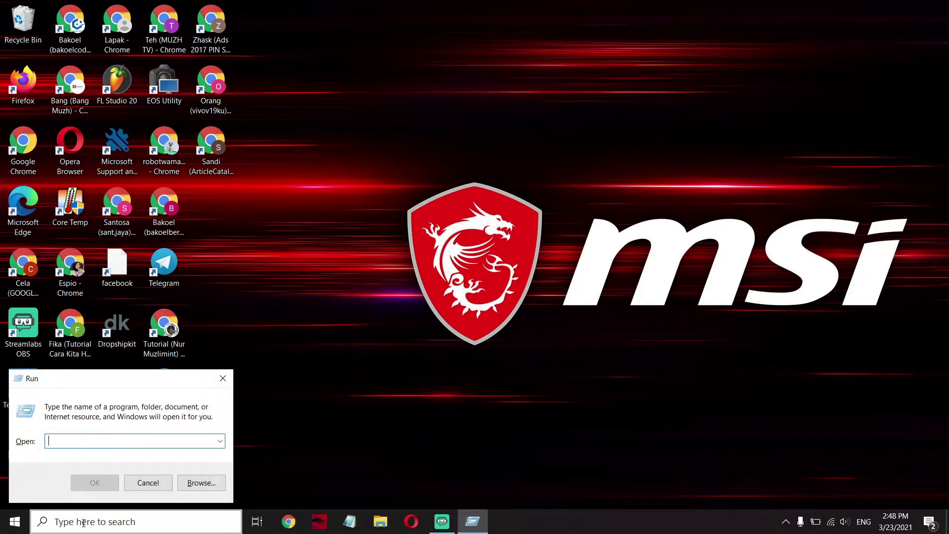
type("regedit")
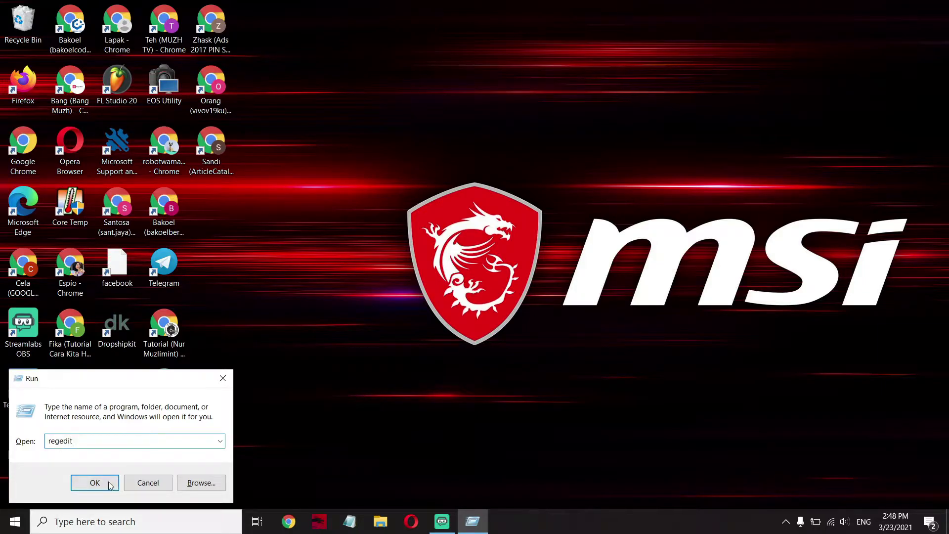
left_click(93, 486)
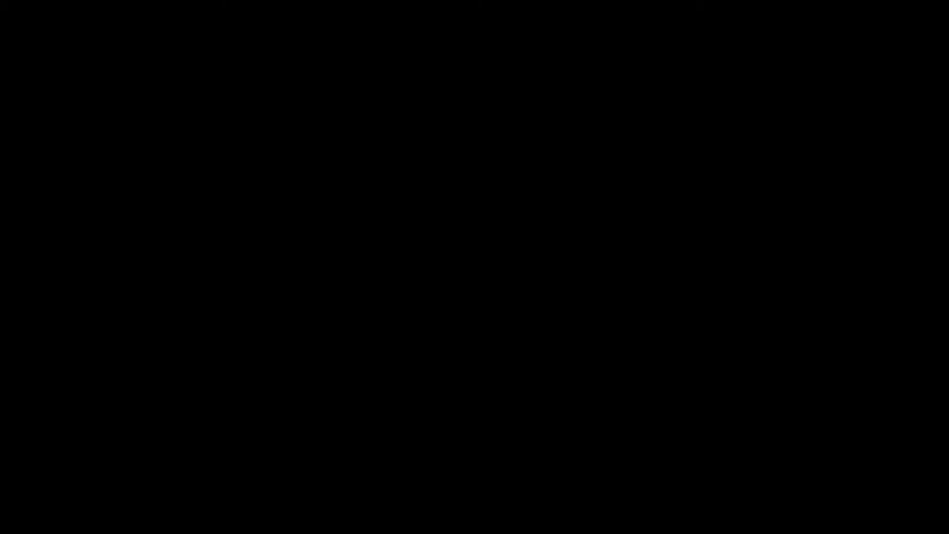
left_click(414, 330)
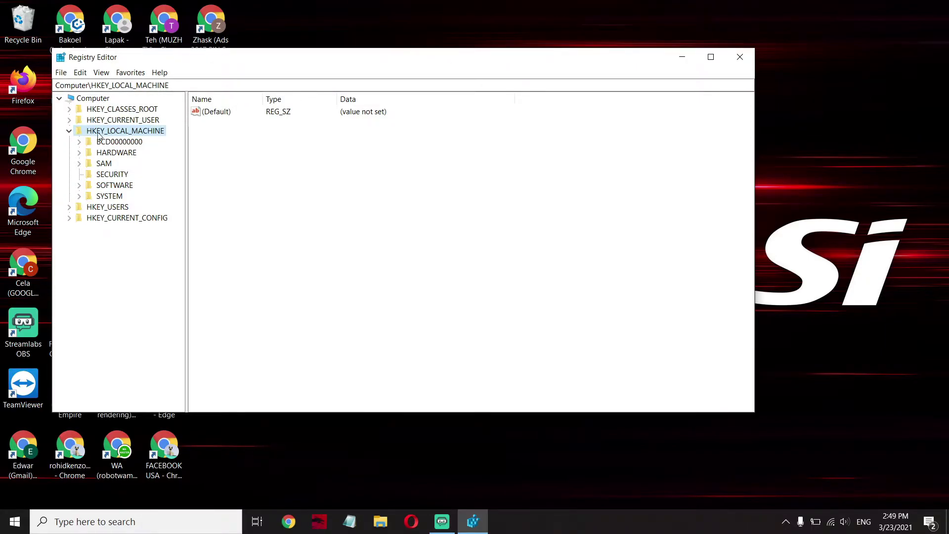
- Go to the registry key HKEY_LOCAL_MACHINE\SOFTWARE\Policies\Microsoft\Windows
left_click(72, 131)
left_click(70, 131)
left_click(79, 186)
scroll(116, 190, "down", 4)
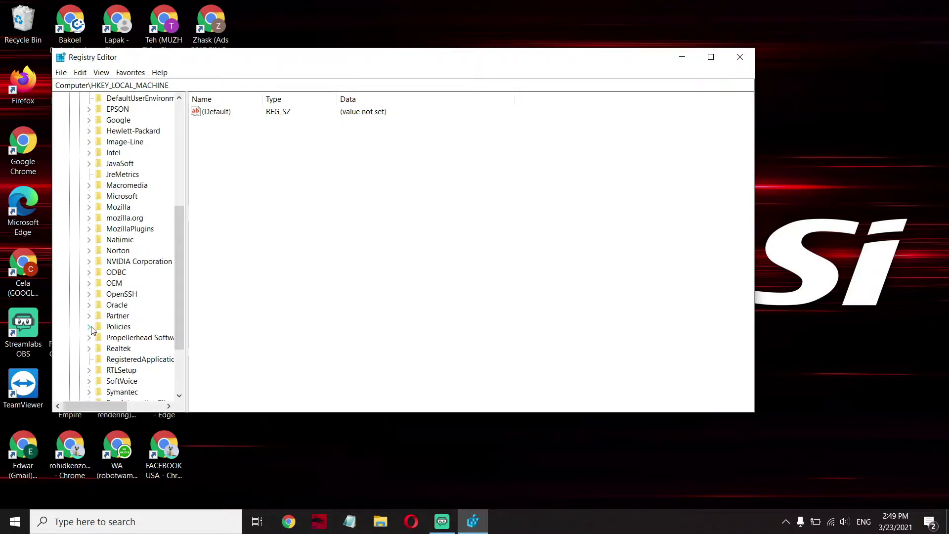
left_click(91, 329)
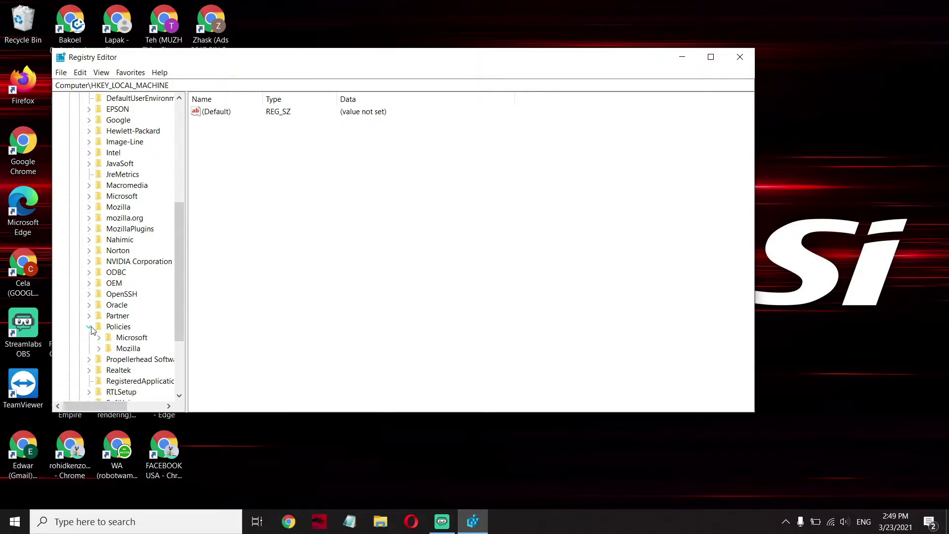
scroll(91, 329, "down", 2)
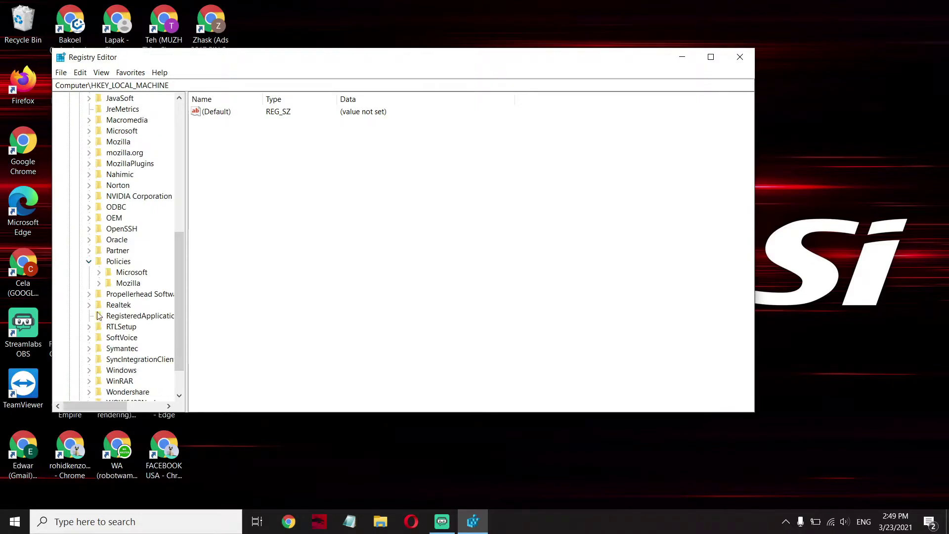
left_click(99, 273)
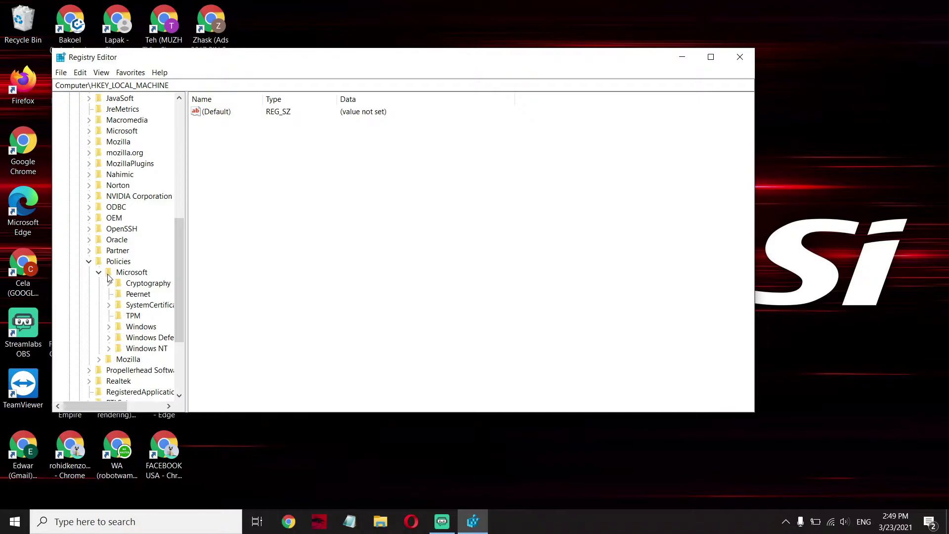
scroll(102, 278, "down", 1)
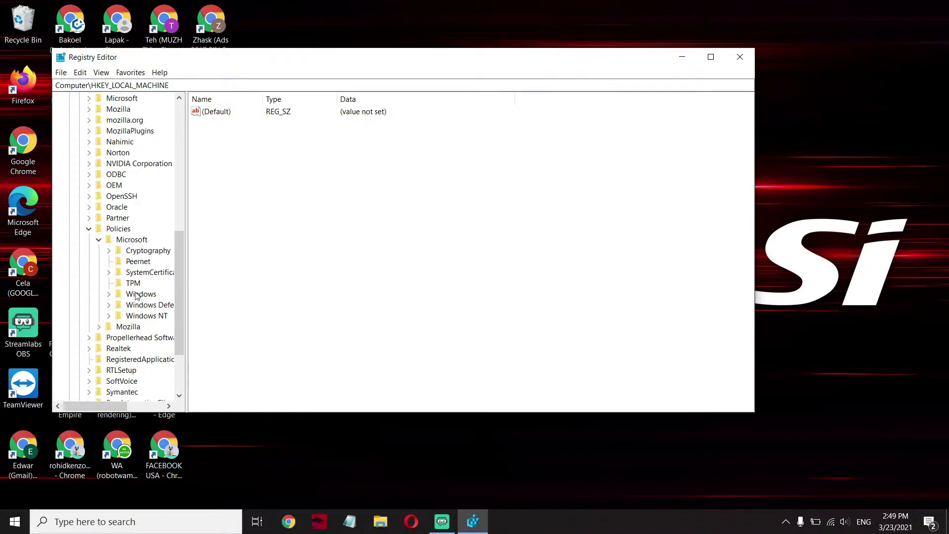
left_click(114, 296)
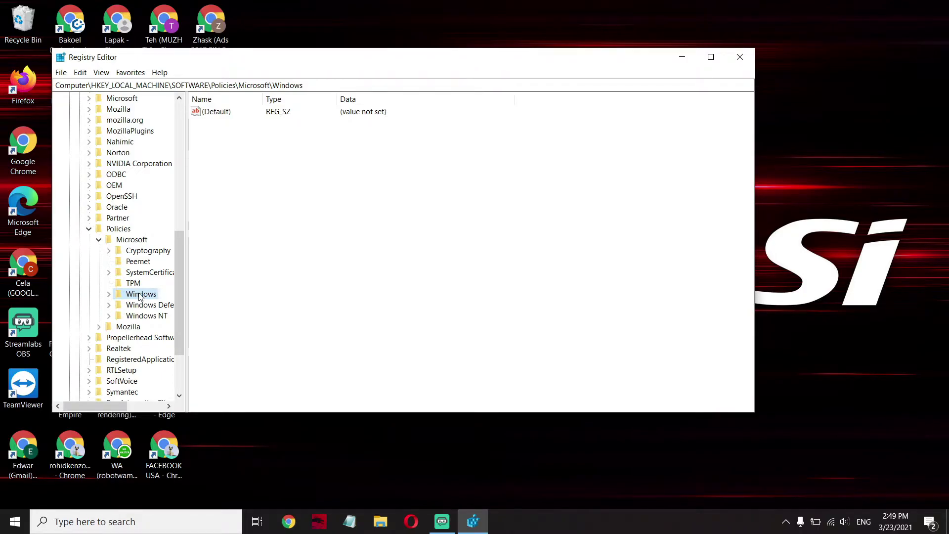
- Try to add a key named WindowsUpdate under the Windows policies key
right_click(140, 295)
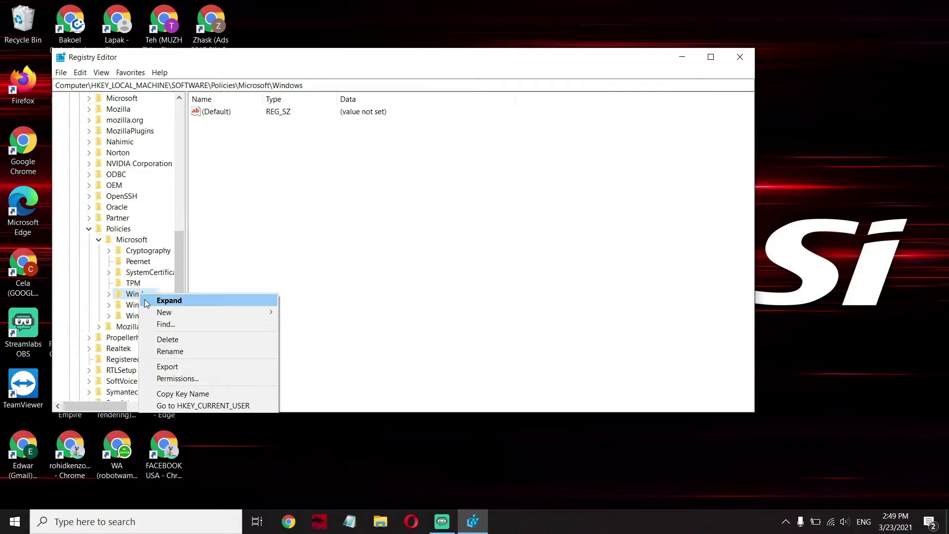
mouse_move(153, 313)
left_click(321, 310)
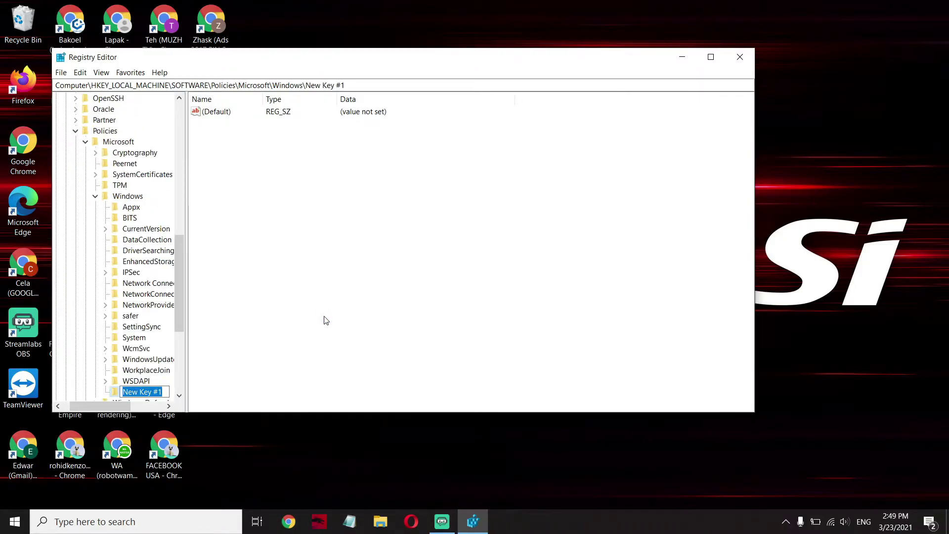
type("WindowsUpdate")
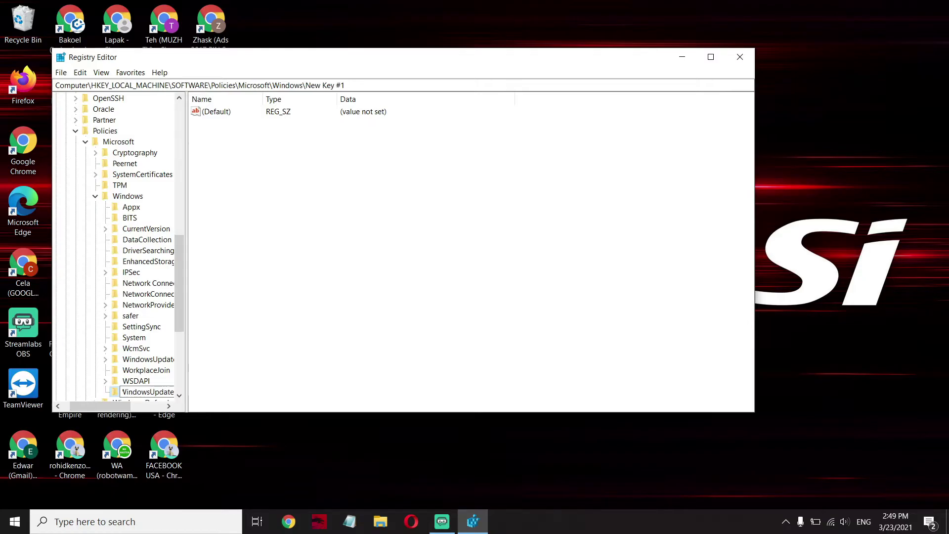
key("Return")
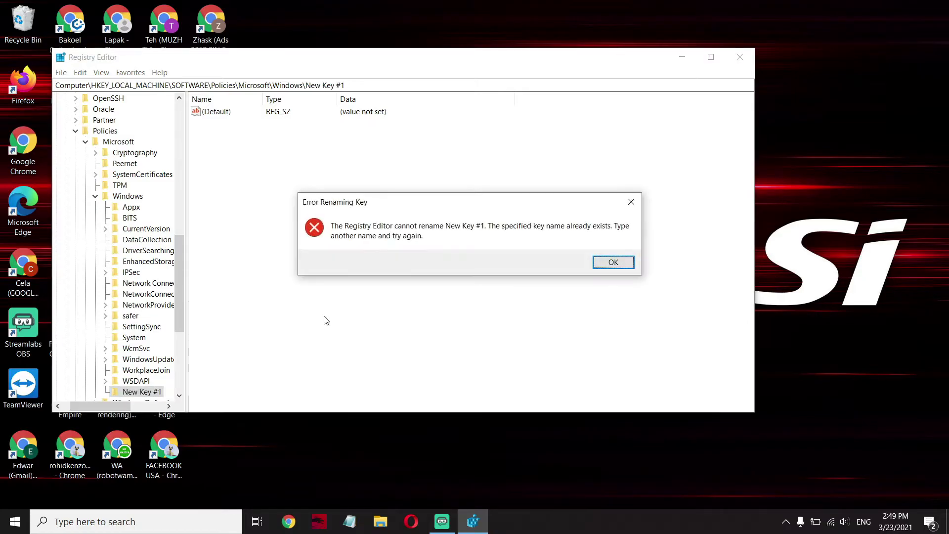
left_click(623, 262)
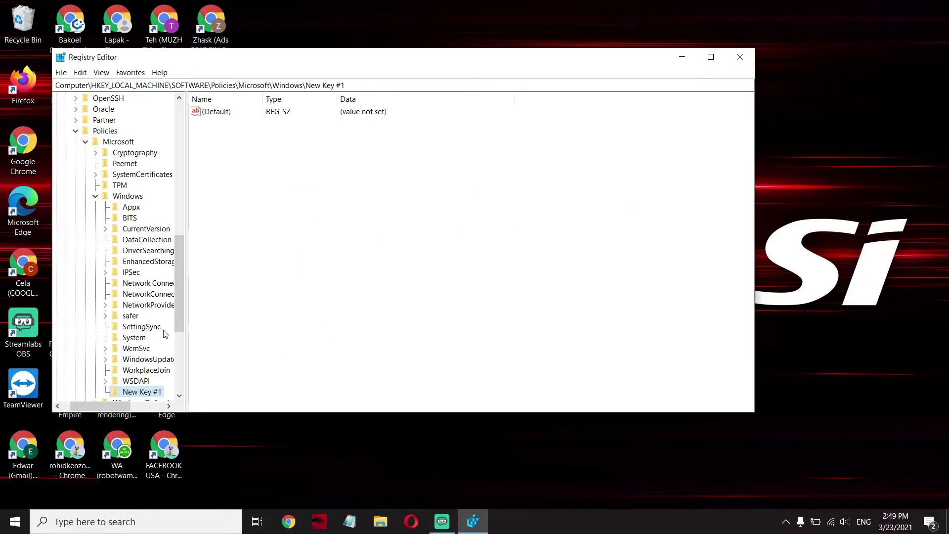
- Try to add a key named AU under WindowsUpdate, and delete the leftover new key there
scroll(164, 332, "down", 1)
left_click(143, 330)
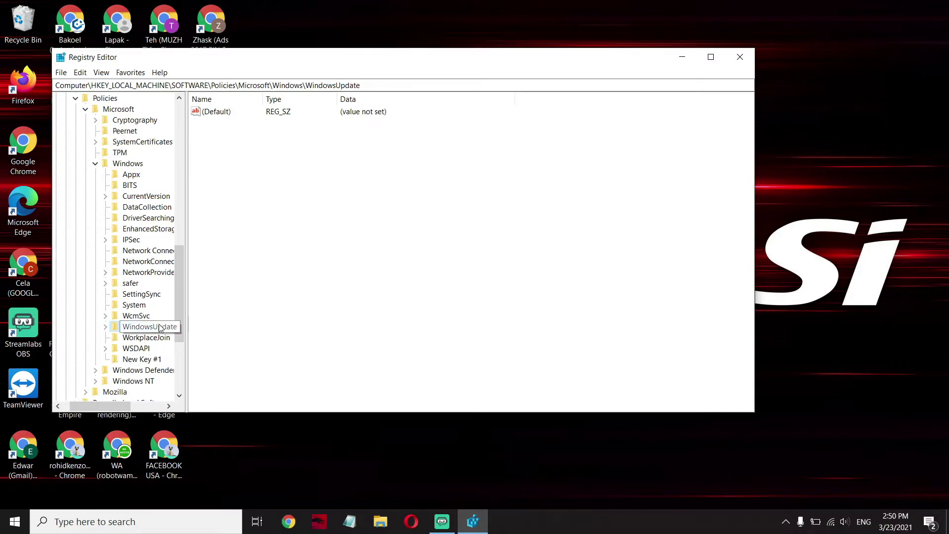
right_click(134, 328)
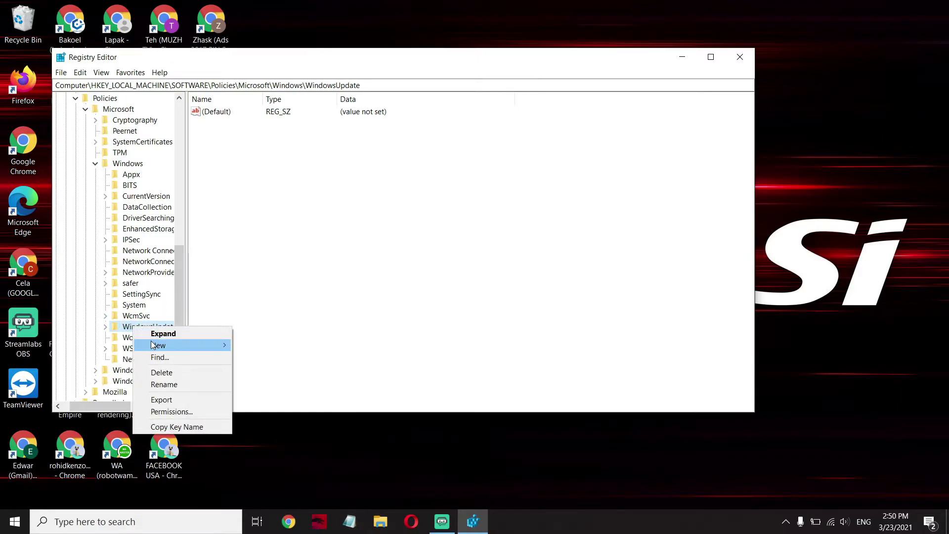
mouse_move(153, 345)
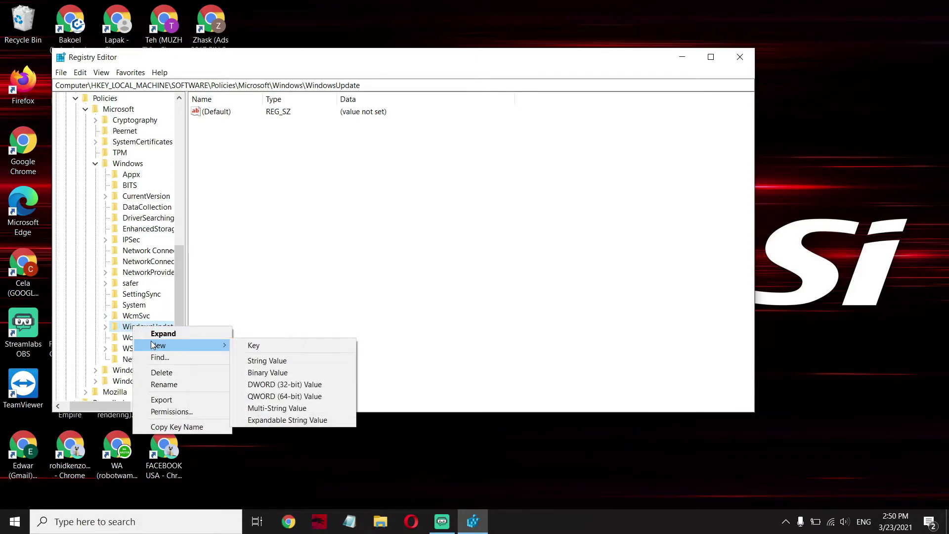
left_click(276, 348)
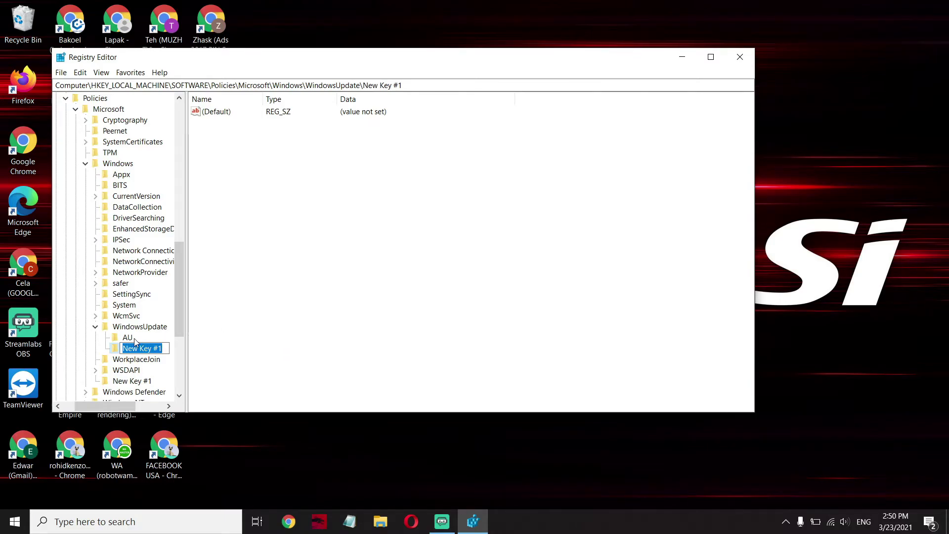
type("AU")
key("BackSpace")
key("BackSpace")
key("Return")
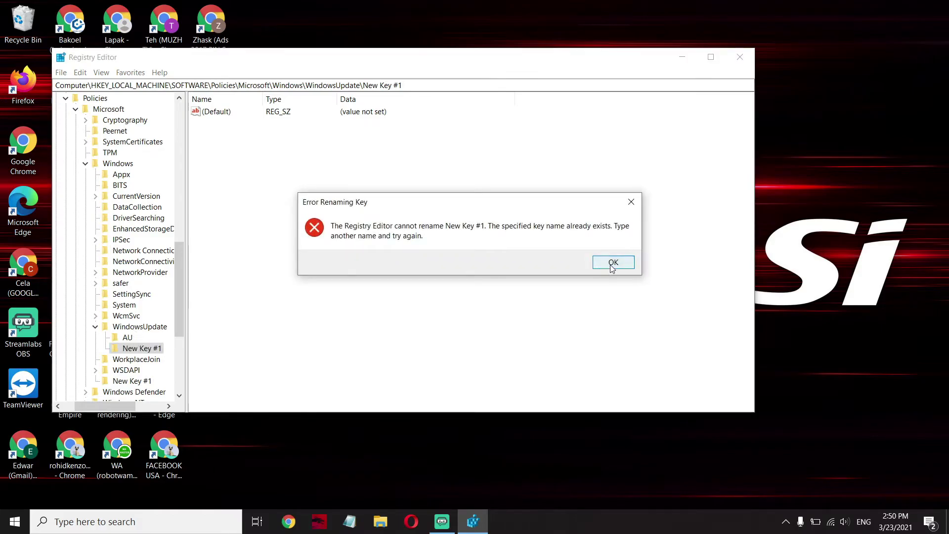
left_click(613, 263)
key("Delete")
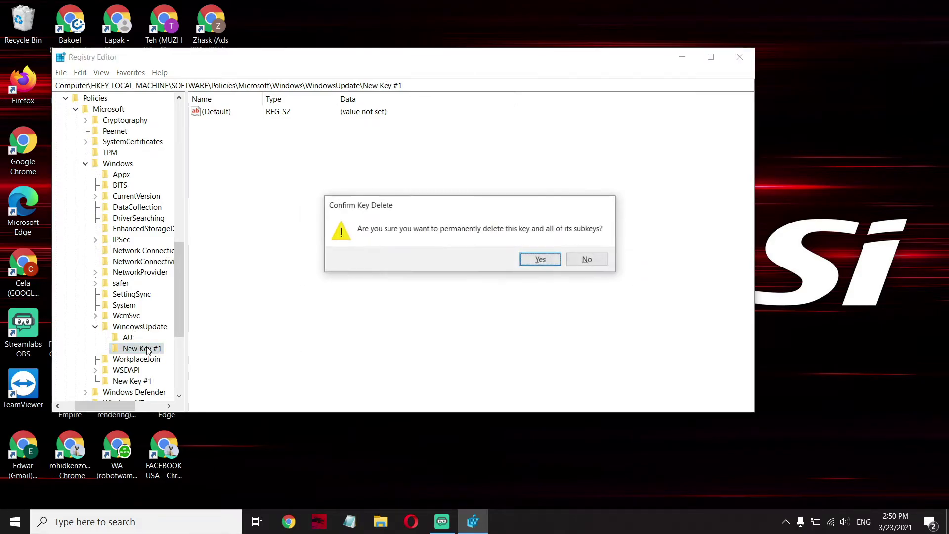
left_click(543, 262)
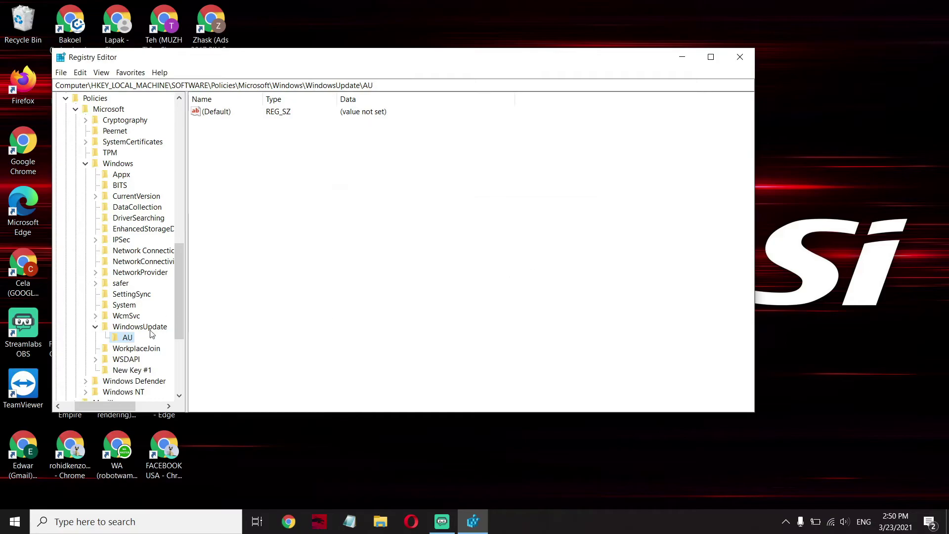
- Create a DWORD (32-bit) value named NoAutoUpdate in the AU key under WindowsUpdate
right_click(127, 341)
mouse_move(149, 360)
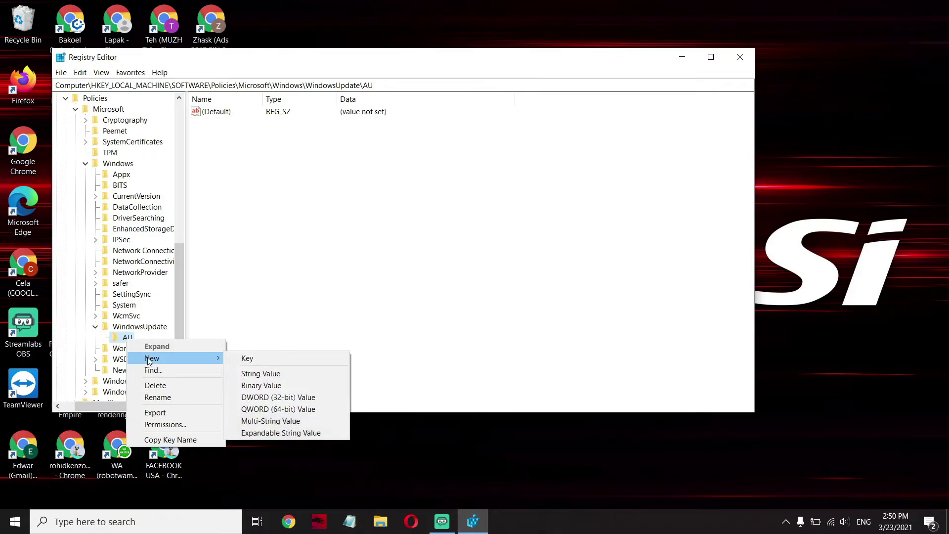
left_click(269, 397)
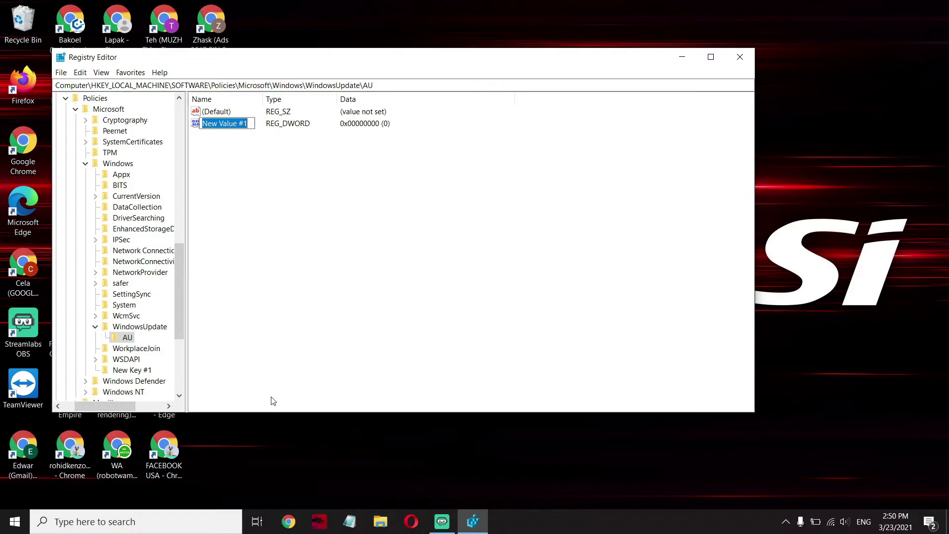
type("No")
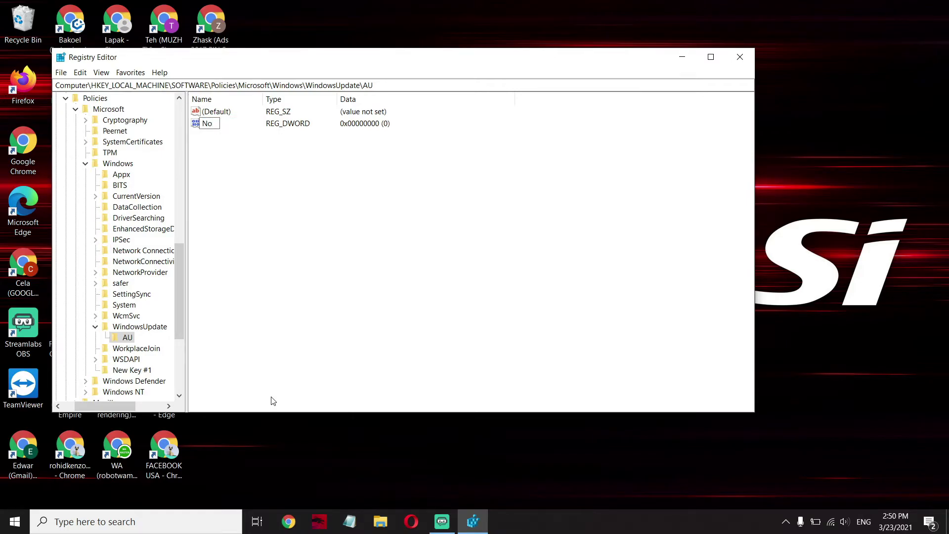
type("AutoUpdate")
key("Return")
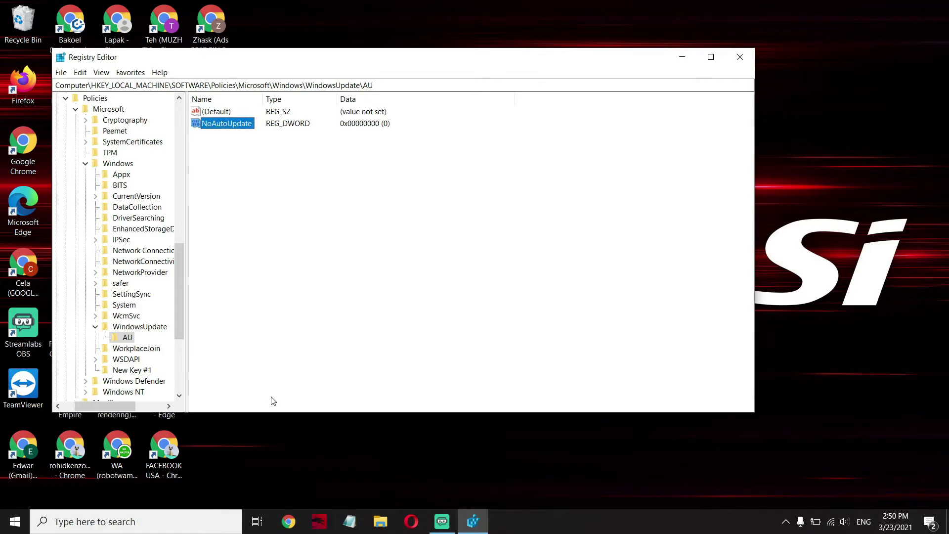
left_click(267, 210)
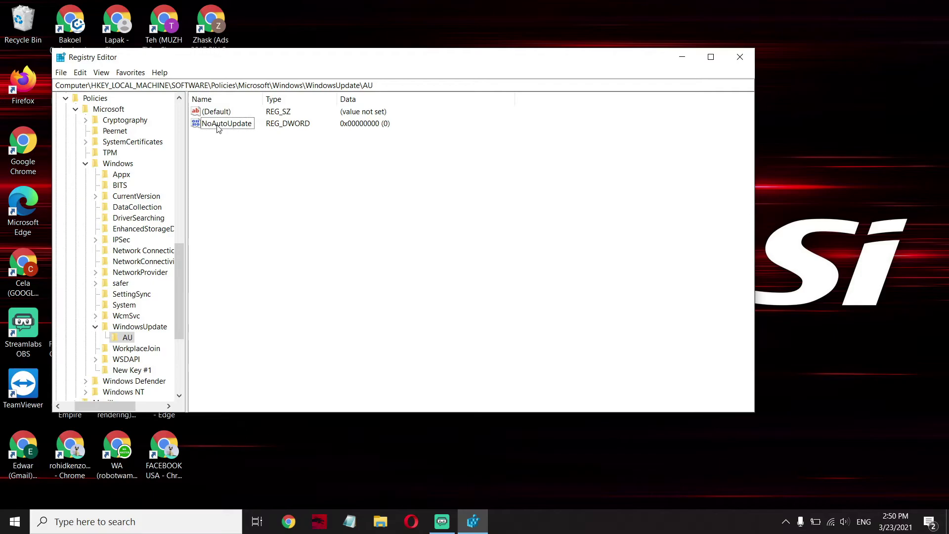
- Set the value data of NoAutoUpdate to 1 and close the Registry Editor
left_click(218, 126)
left_click(214, 137)
double_click(218, 125)
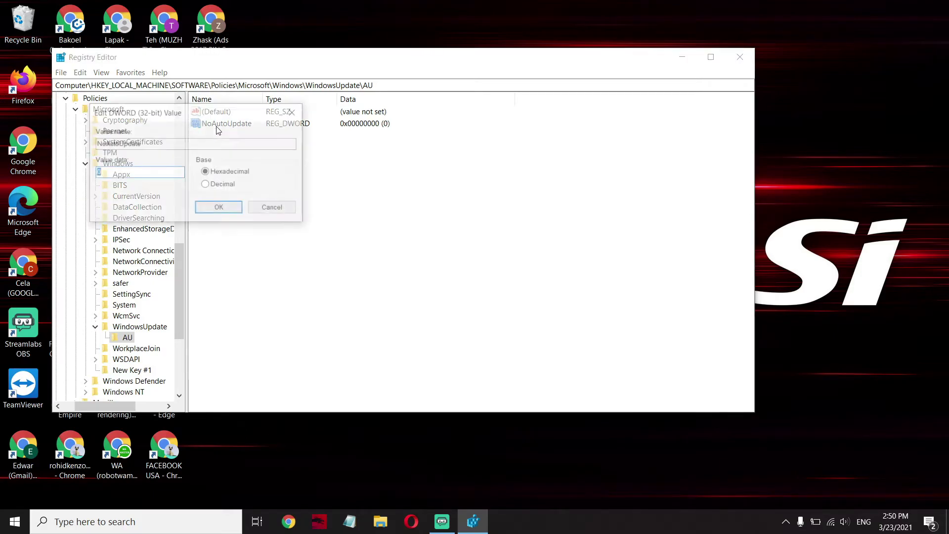
left_click(127, 169)
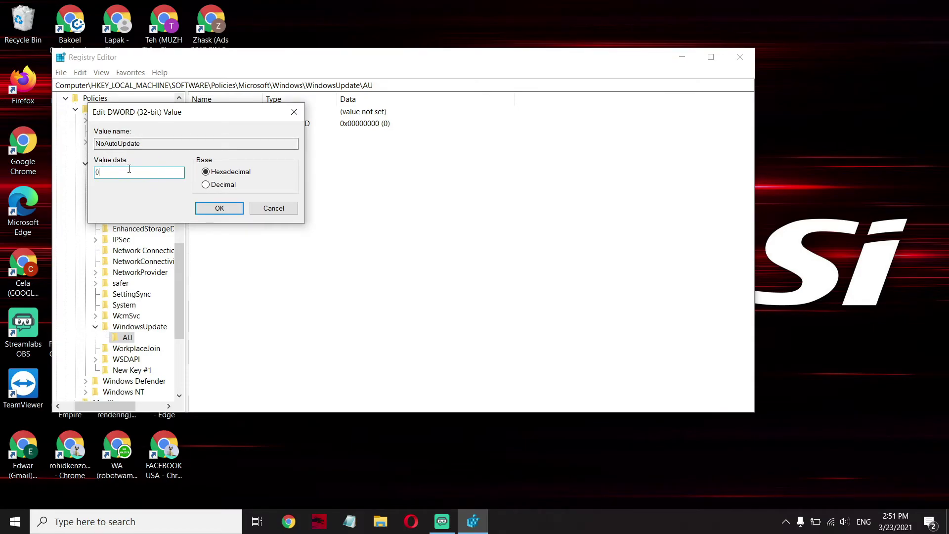
type("1")
left_click(234, 210)
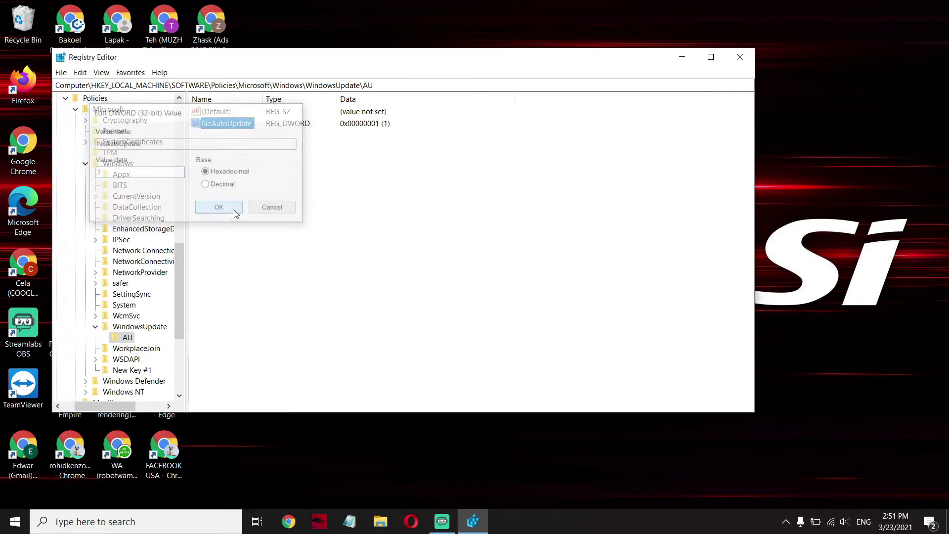
left_click(738, 57)
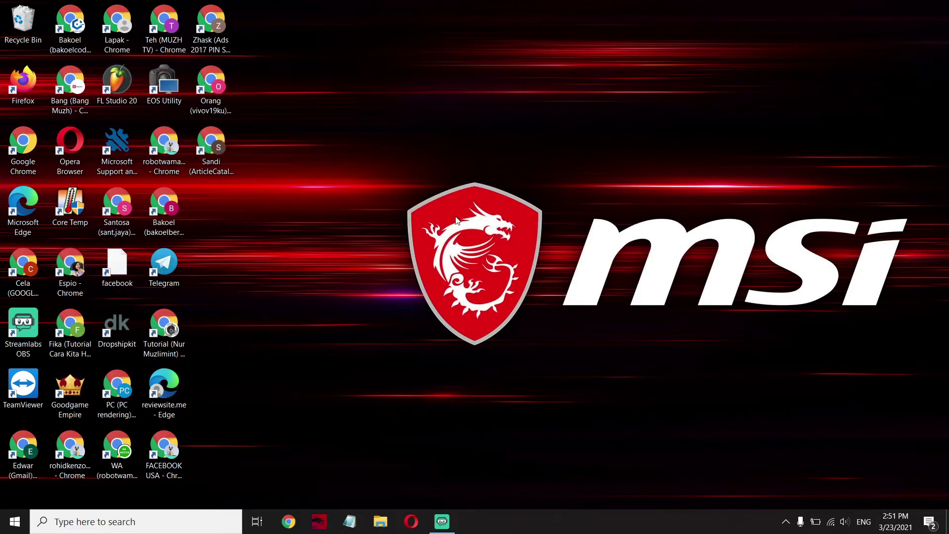
- Bring up the computer's power options and point out the Restart choice
left_click(15, 521)
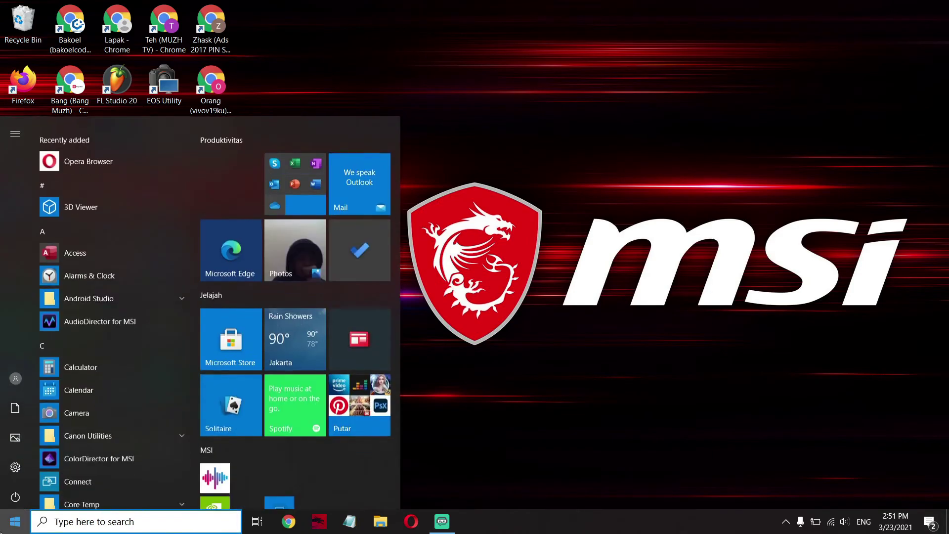
left_click(15, 494)
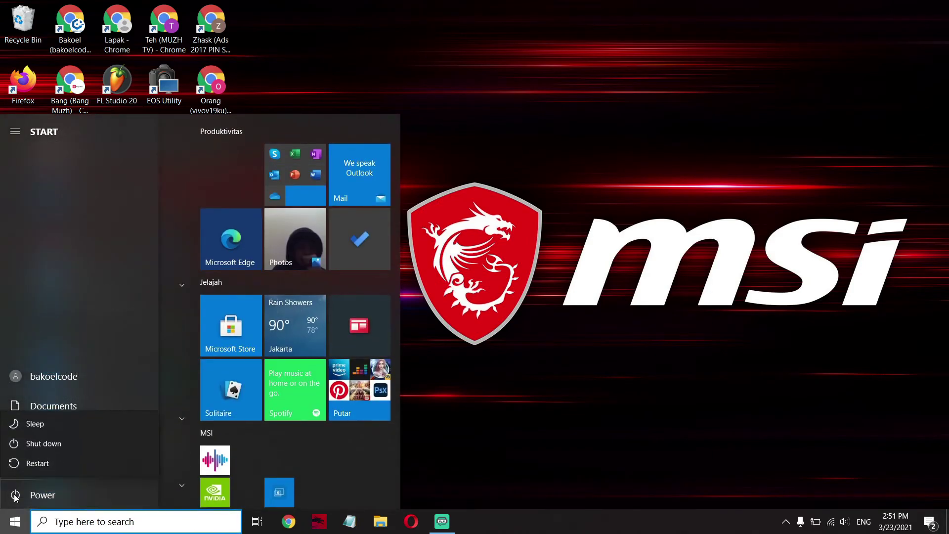
left_click(69, 464)
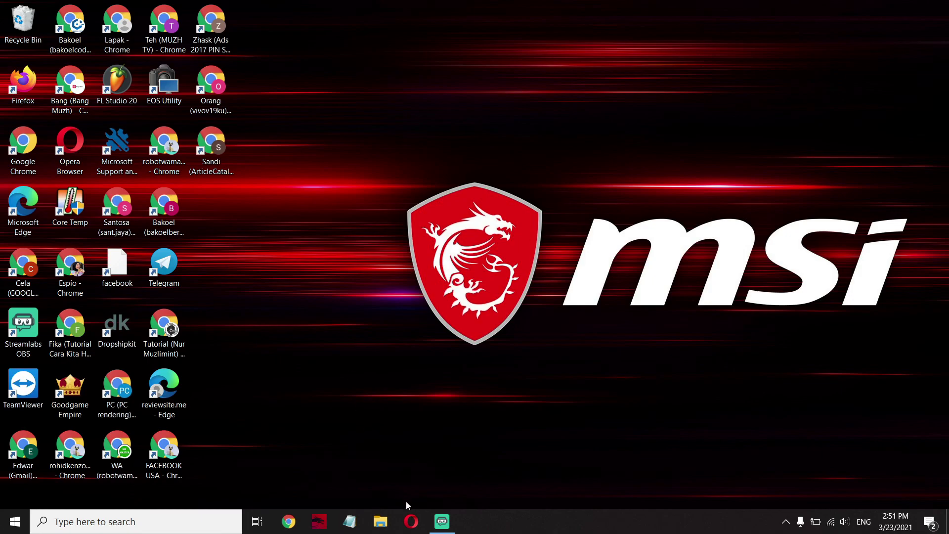
left_click(441, 523)
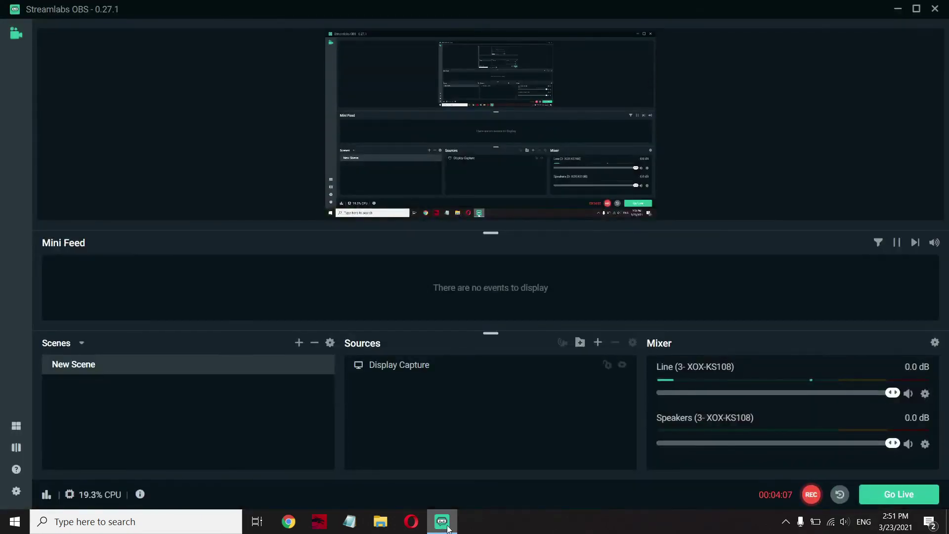